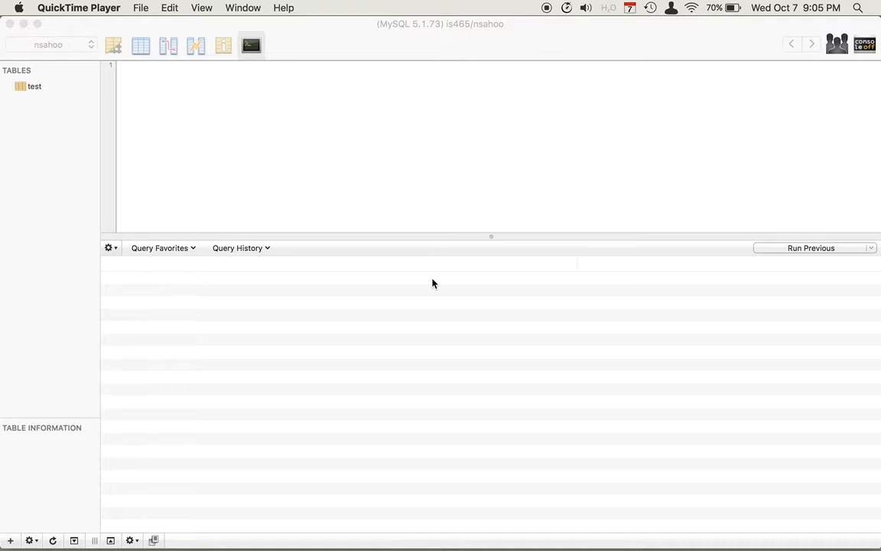
# Step: Bring Sequel Pro forward and review the server's databases, keeping the user's database current
pyautogui.click(64, 187)
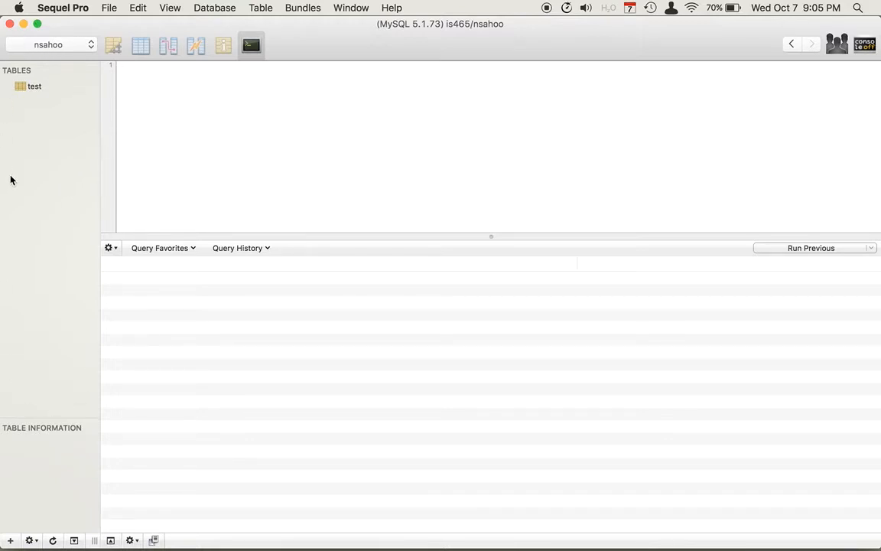
pyautogui.click(87, 47)
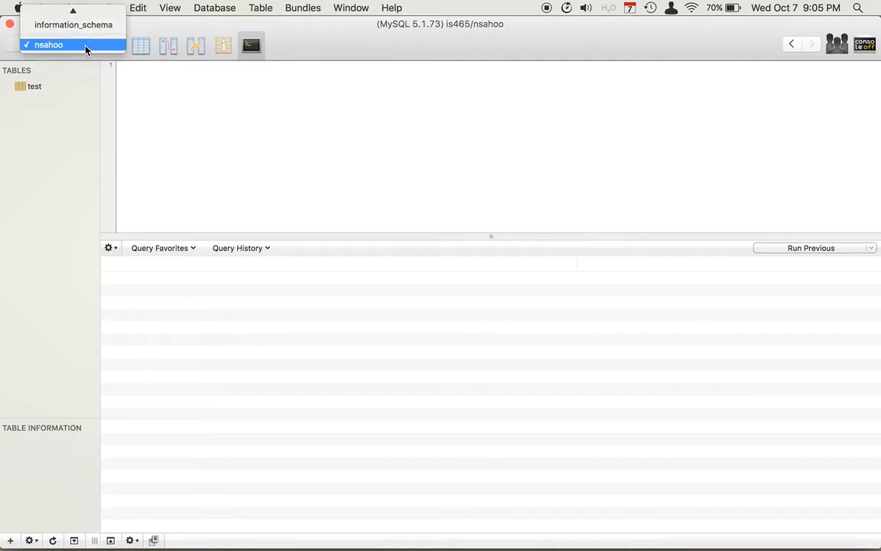
pyautogui.click(85, 47)
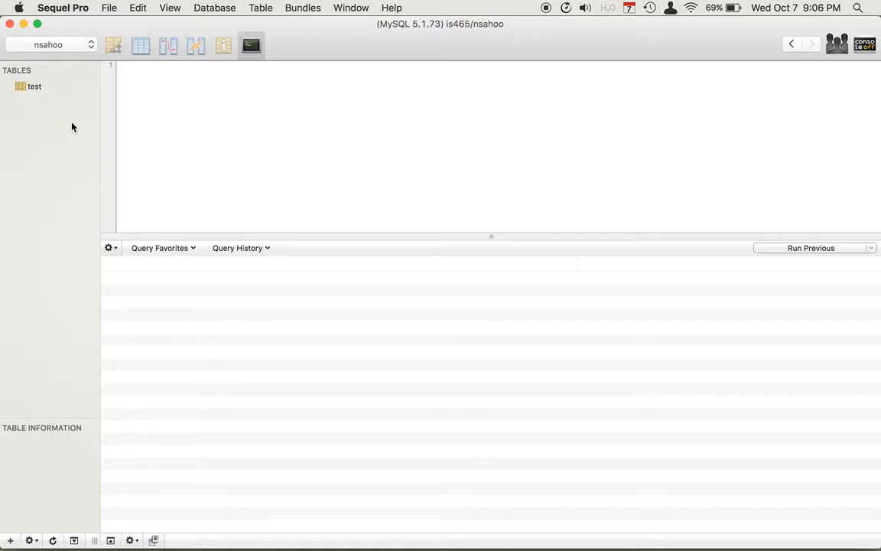
pyautogui.click(88, 45)
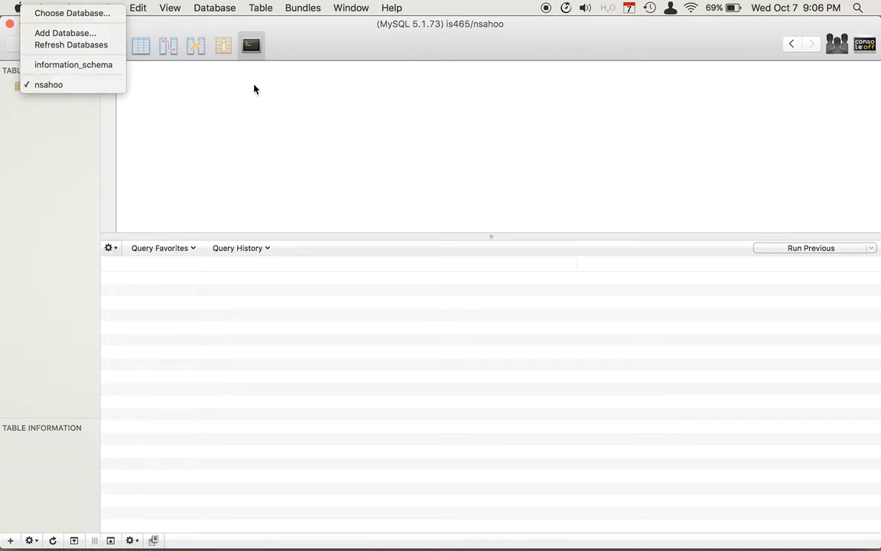
pyautogui.click(224, 6)
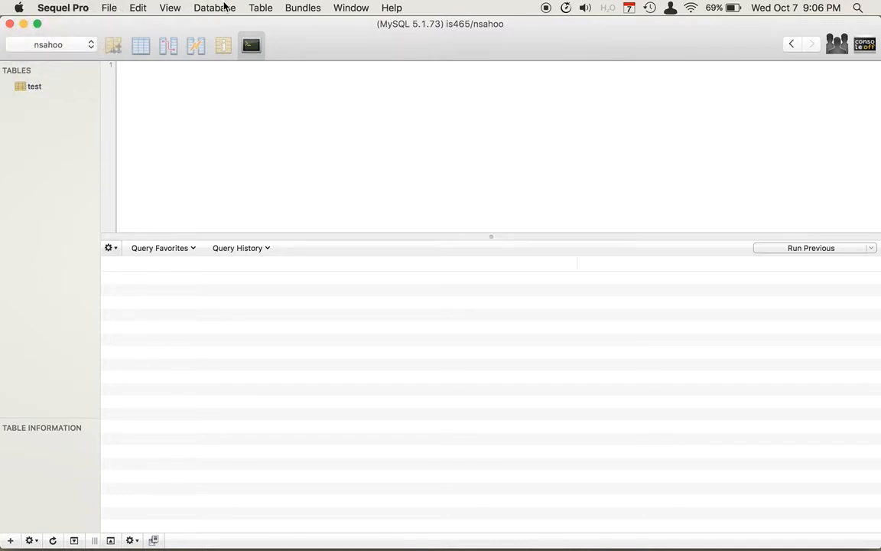
# Step: Permanently delete the current database and verify that only information_schema remains
pyautogui.click(225, 6)
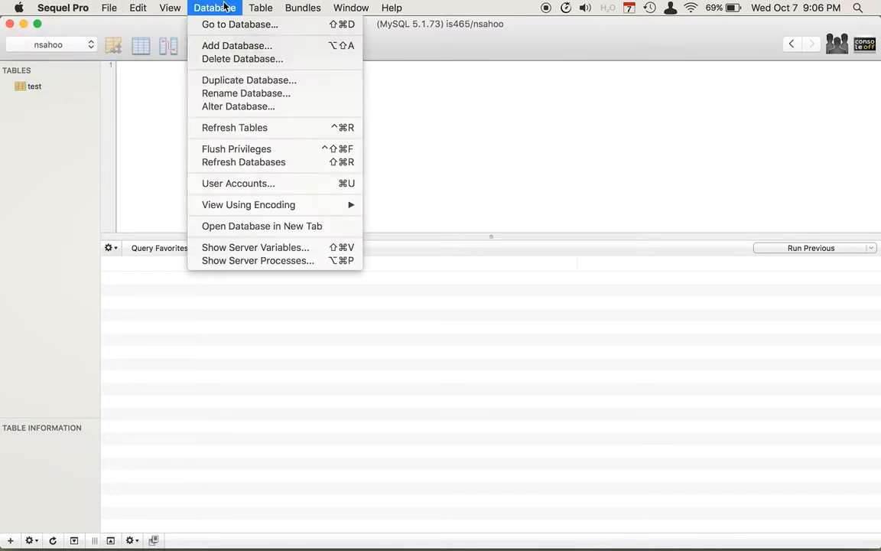
pyautogui.click(243, 64)
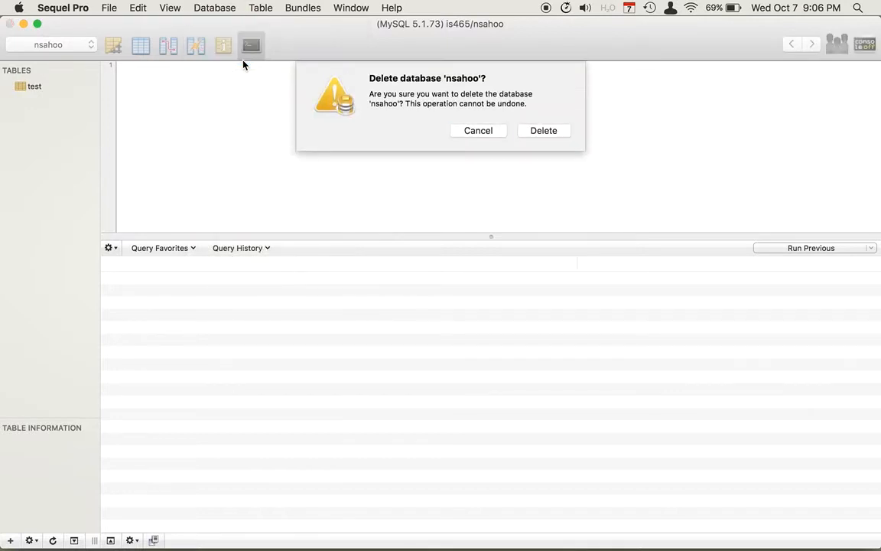
pyautogui.click(554, 134)
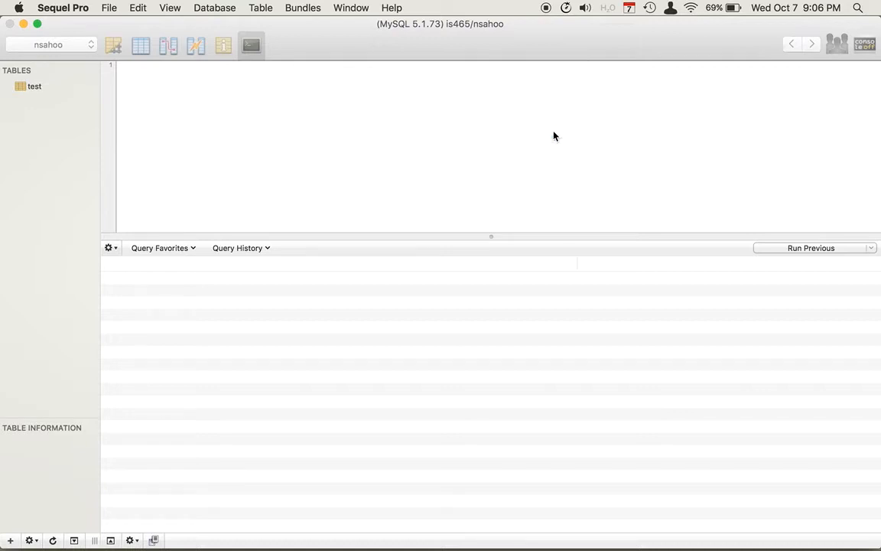
pyautogui.click(90, 44)
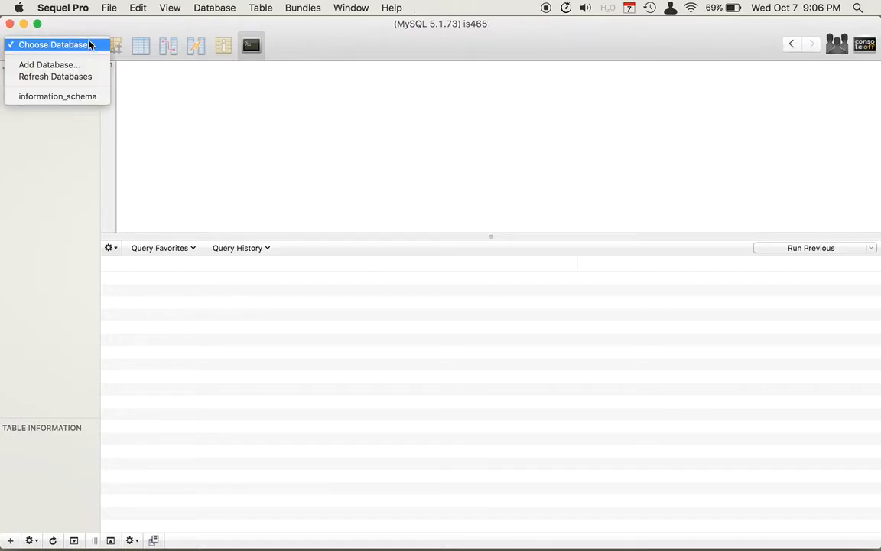
pyautogui.click(330, 51)
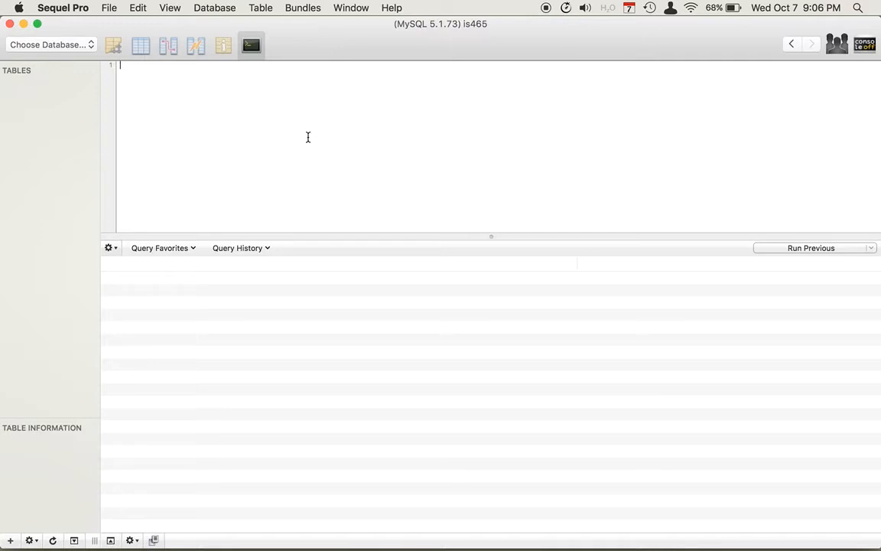
# Step: Quit Sequel Pro and relaunch it from the app launcher by searching 'seq'
pyautogui.press('super+q')
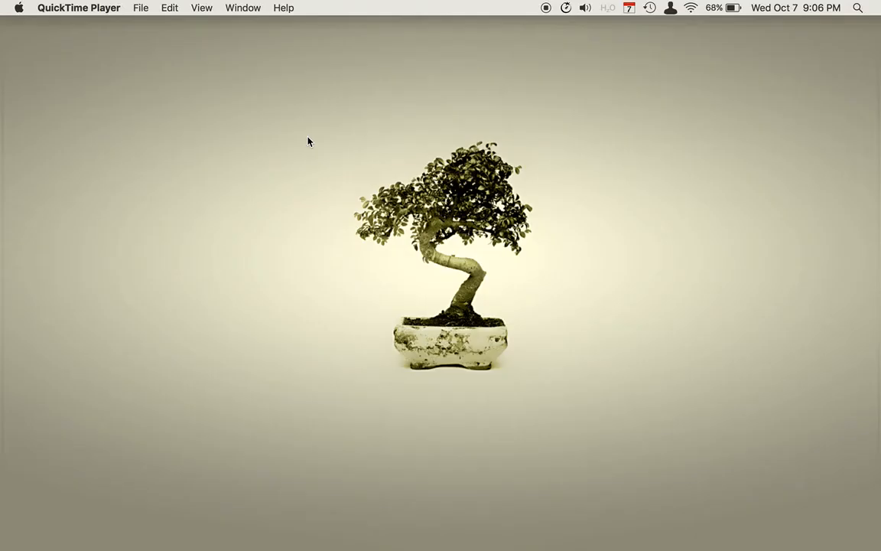
pyautogui.hotkey('alt', 'space')
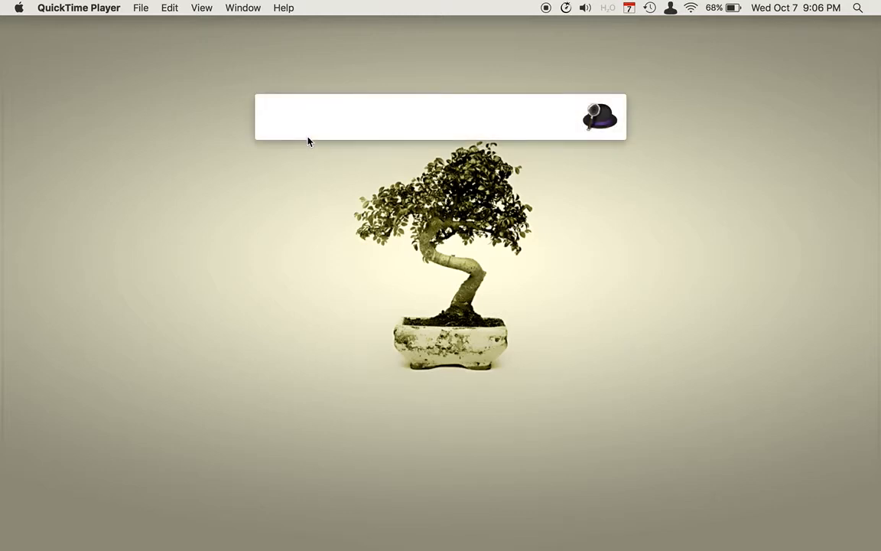
pyautogui.write('seq')
pyautogui.press('Return')
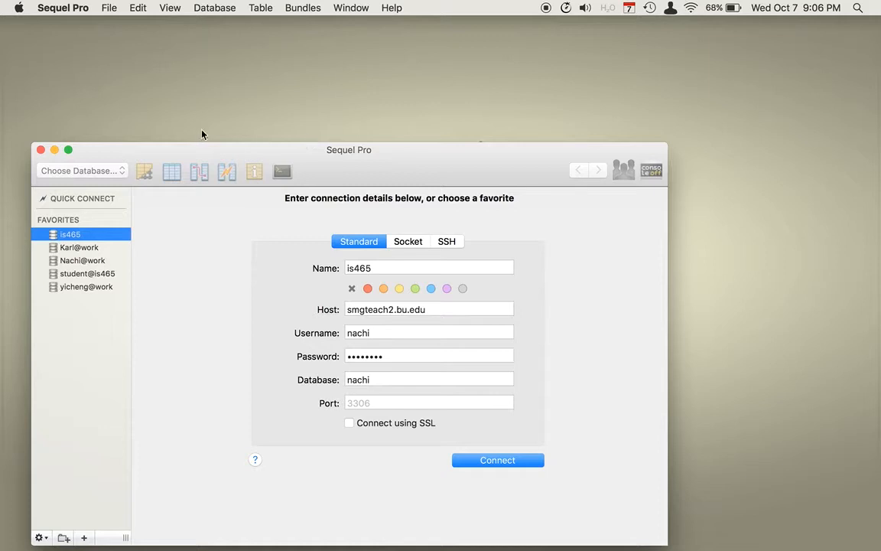
# Step: Maximize the window, replace the username with the account username, clear the default database, and connect
pyautogui.click(68, 150)
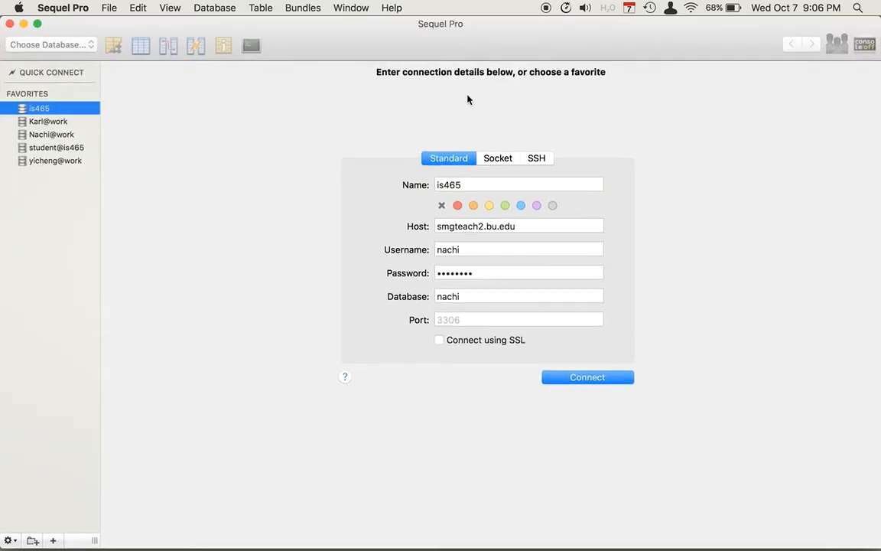
pyautogui.click(487, 247)
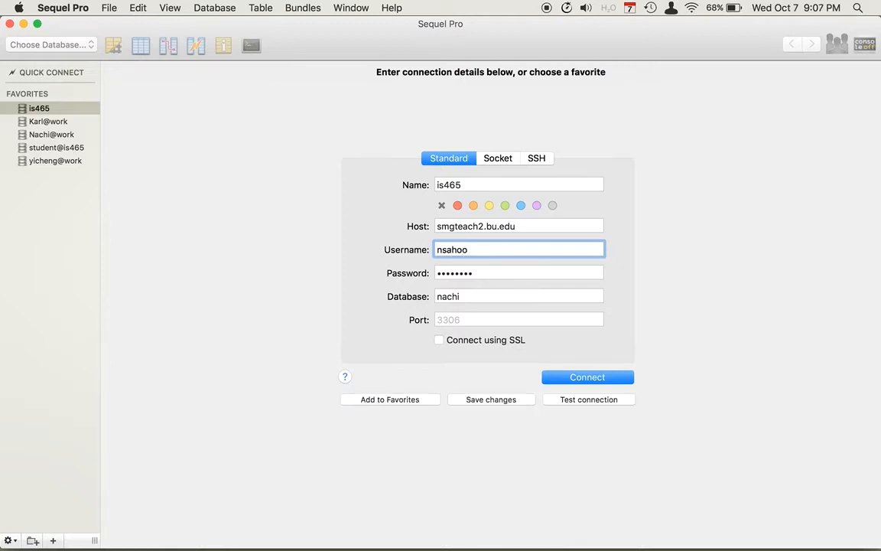
pyautogui.press('Tab')
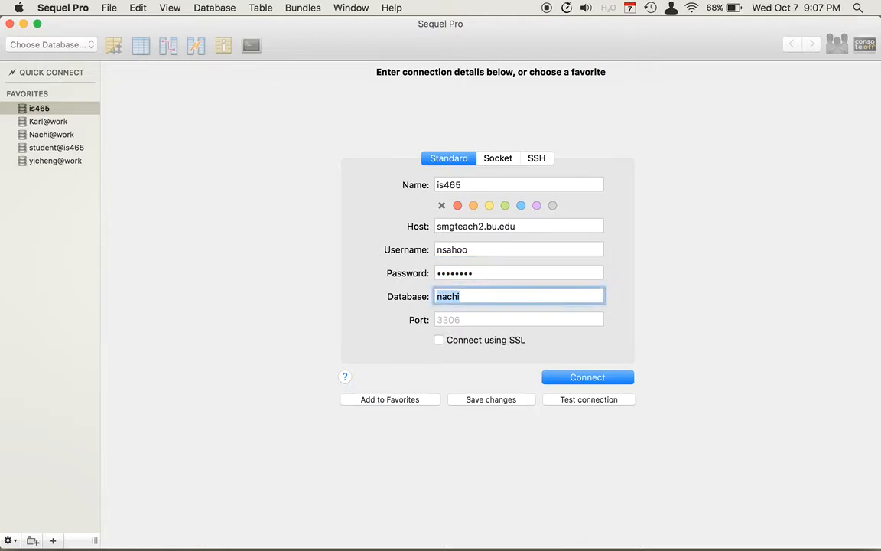
pyautogui.press('BackSpace')
pyautogui.click(600, 379)
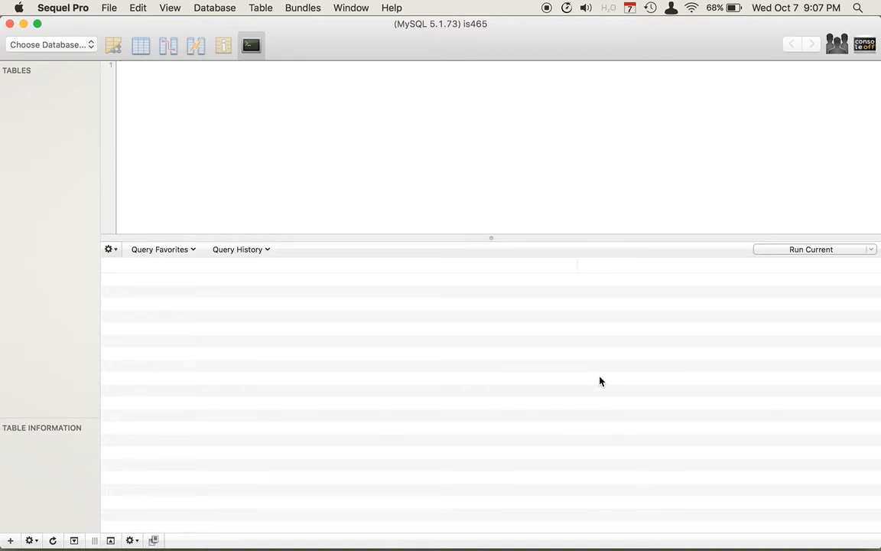
# Step: Create a new database named after the user's account and make it current
pyautogui.click(55, 44)
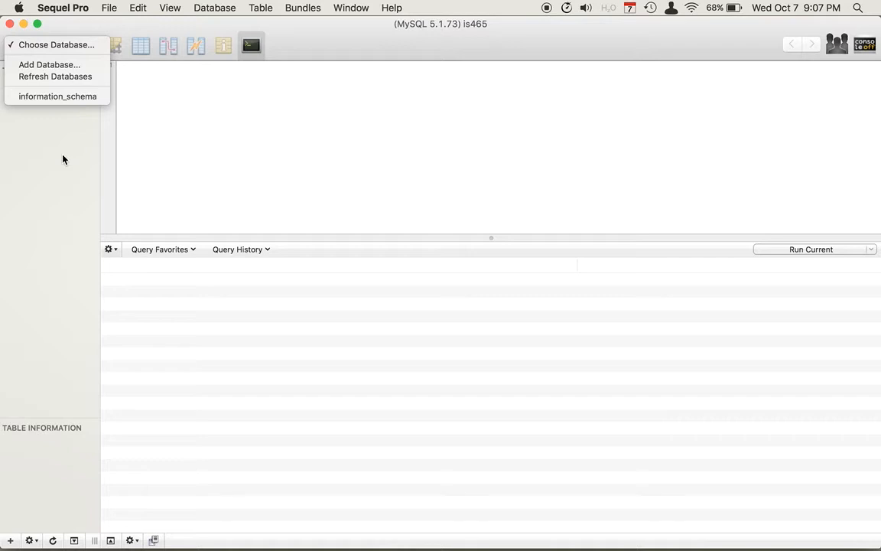
pyautogui.click(55, 66)
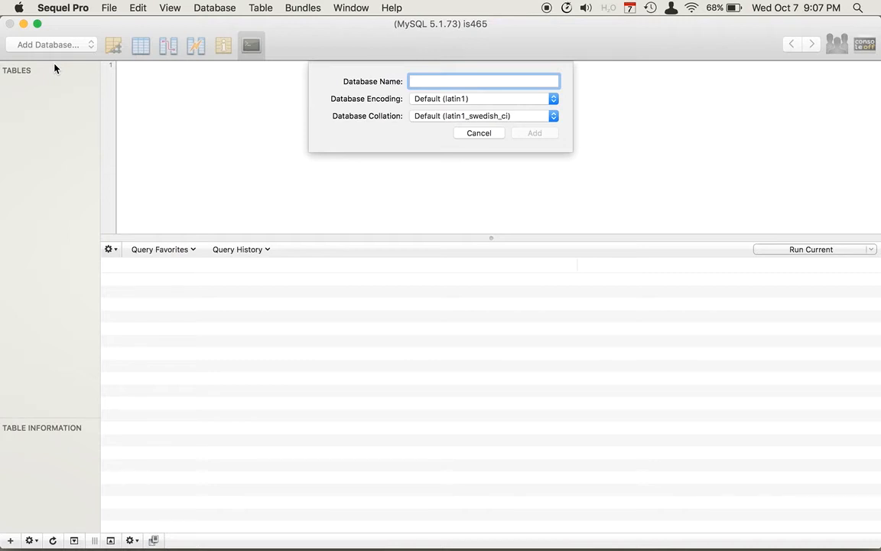
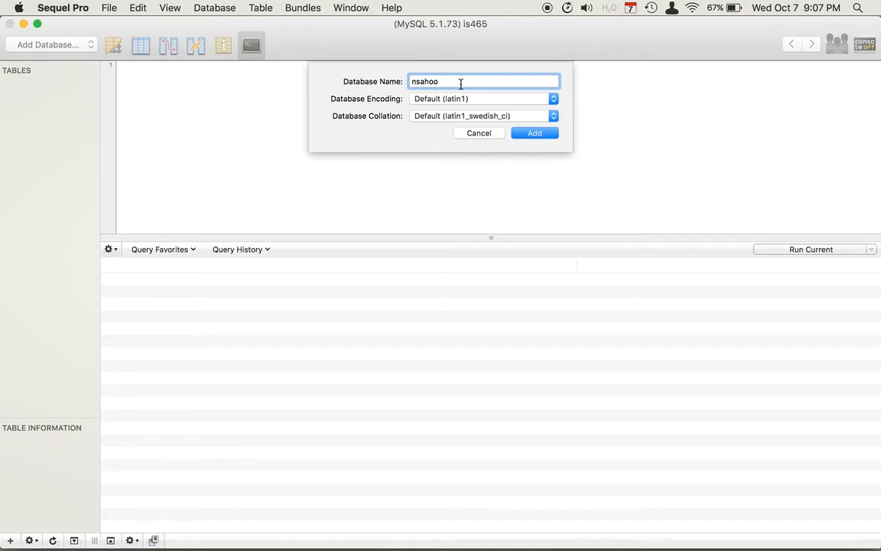
pyautogui.click(542, 133)
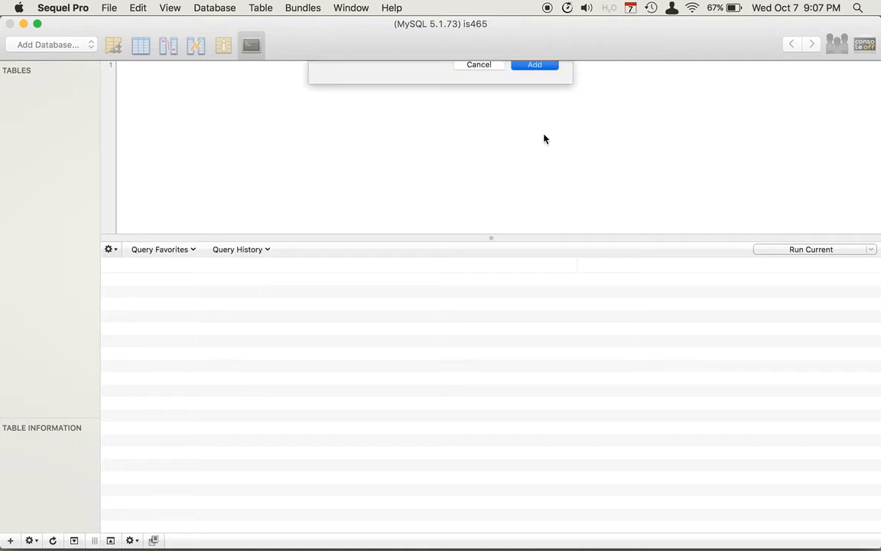
pyautogui.click(82, 42)
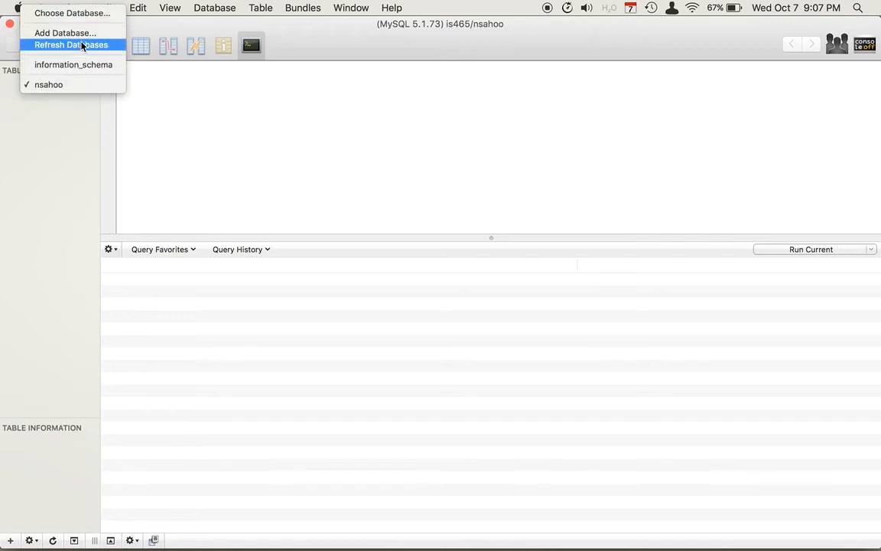
pyautogui.click(69, 88)
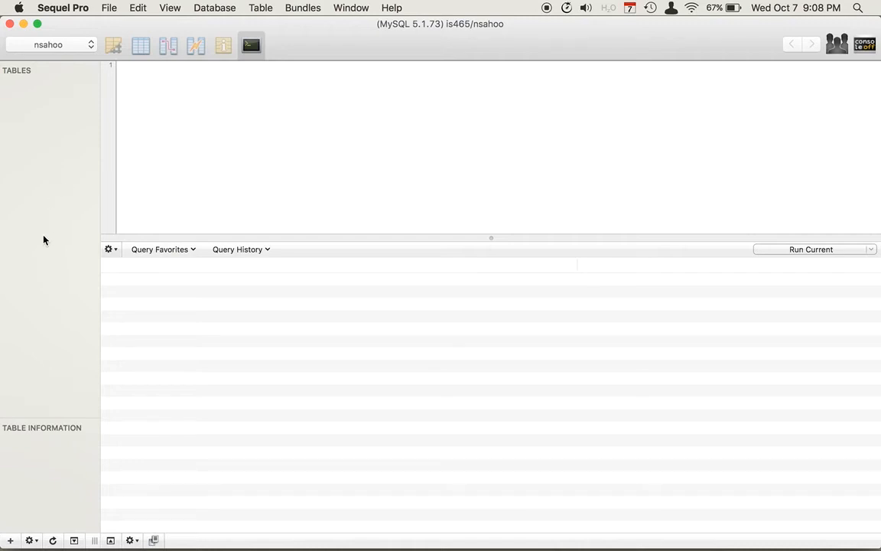
# Step: Add a new table named 'test' to the user's database
pyautogui.click(10, 541)
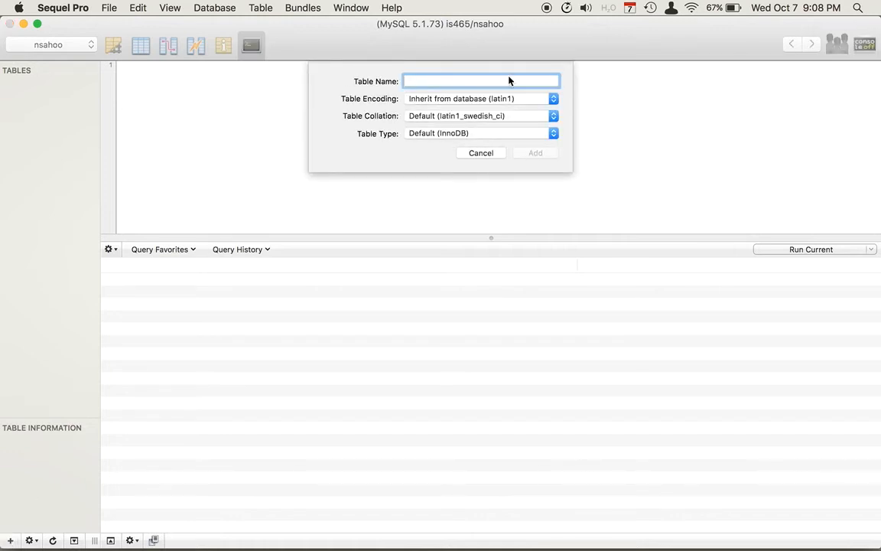
pyautogui.write('test')
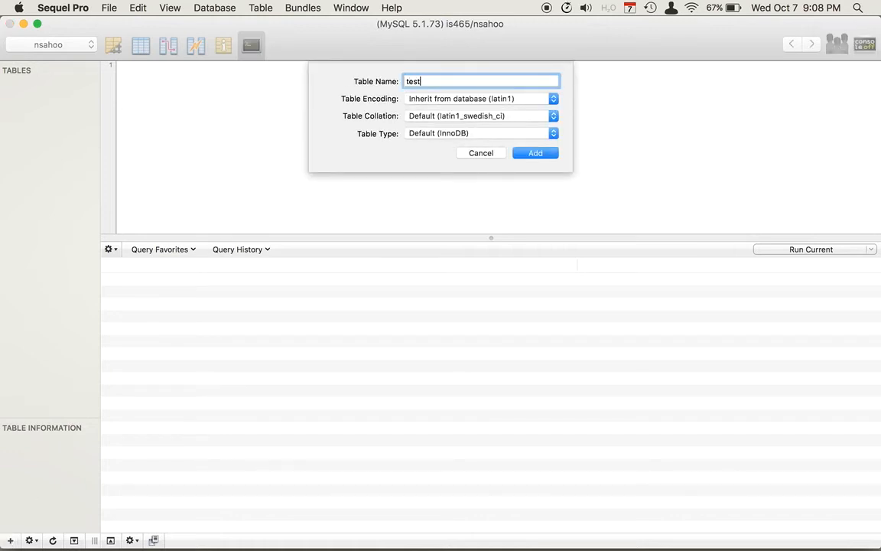
pyautogui.press('Return')
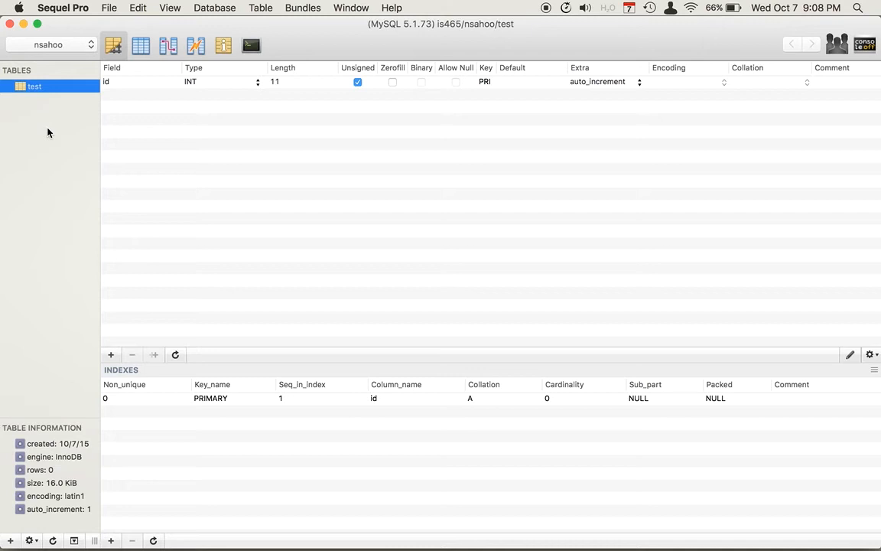
# Step: Create a second database named with the account name plus '_hw3'
pyautogui.click(81, 47)
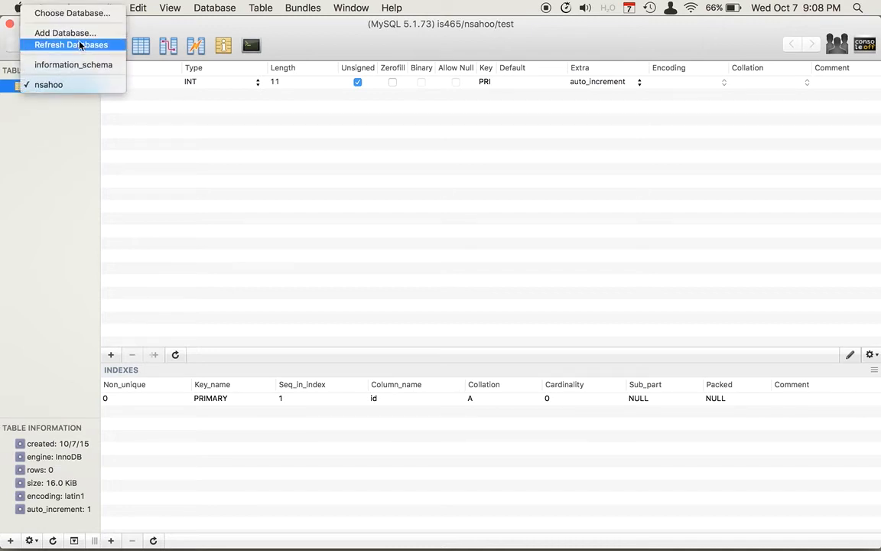
pyautogui.click(84, 34)
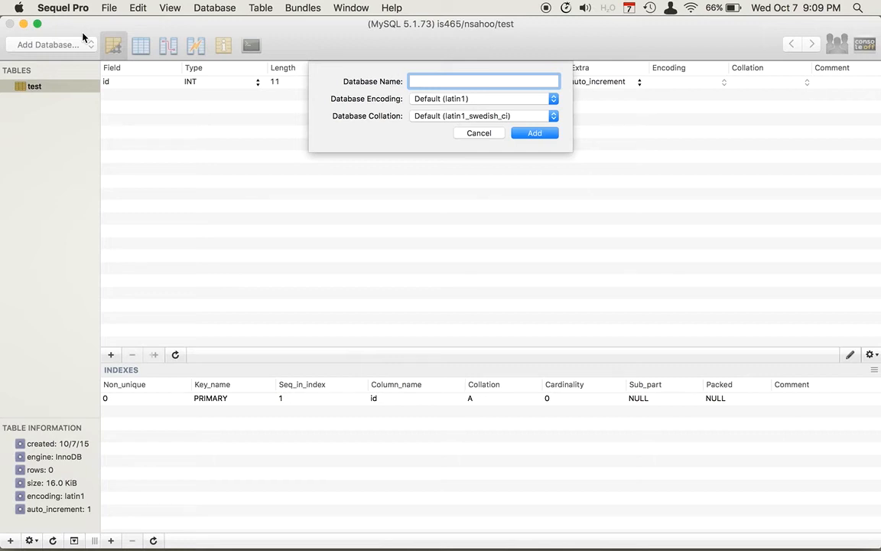
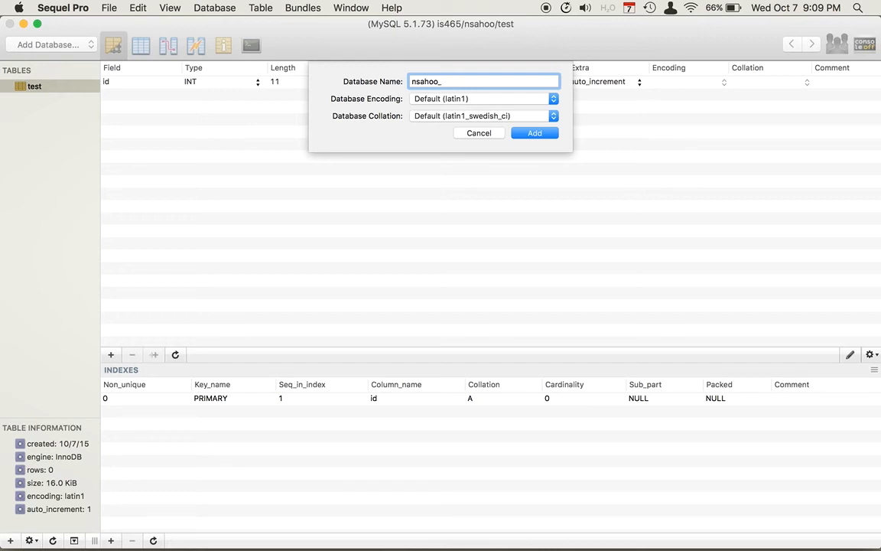
pyautogui.click(540, 134)
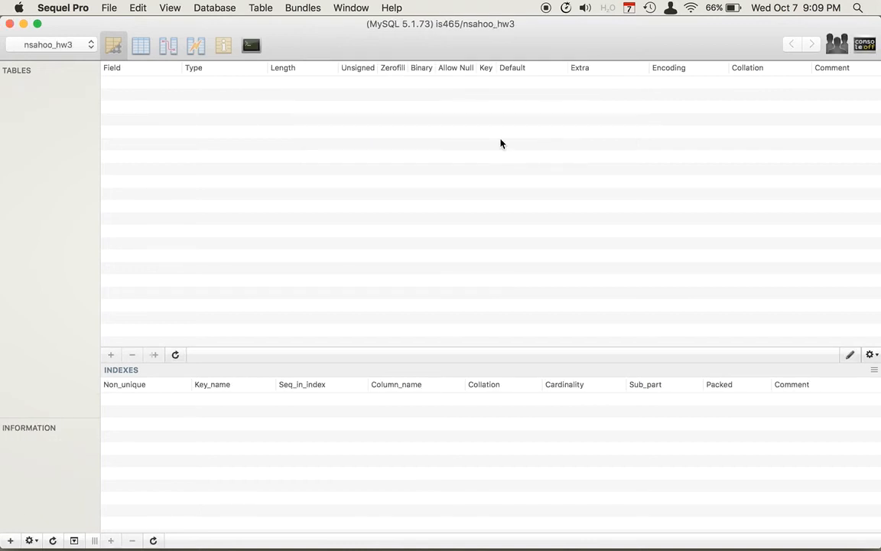
# Step: Switch to the _hw3 database, add a table 'test', and check its auto-increment id key
pyautogui.click(80, 48)
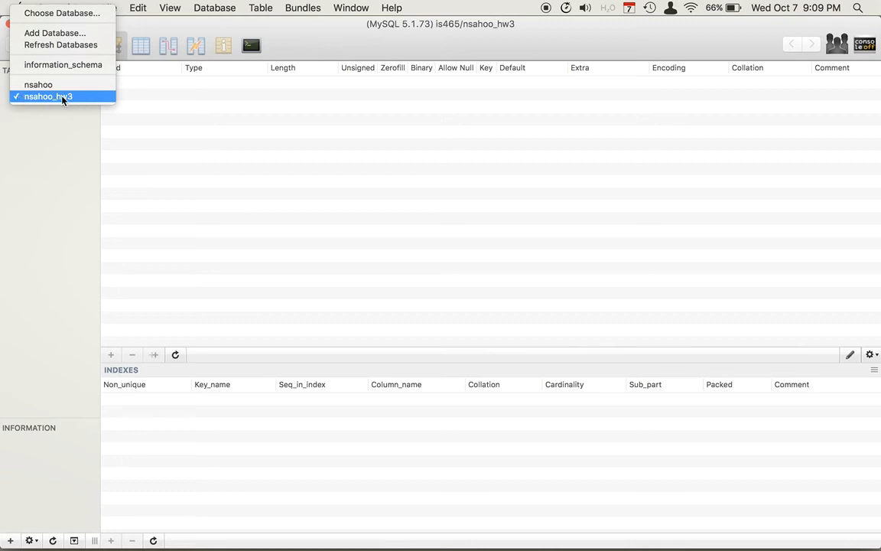
pyautogui.click(62, 97)
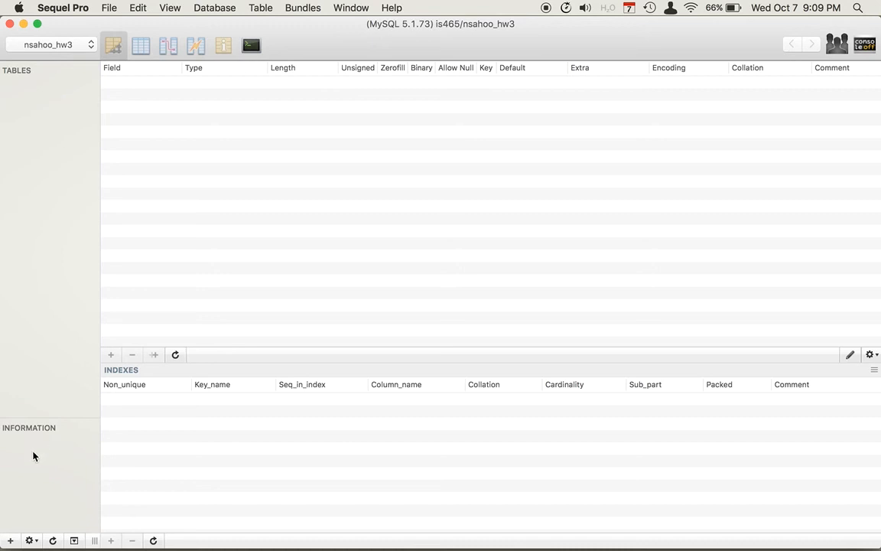
pyautogui.click(11, 541)
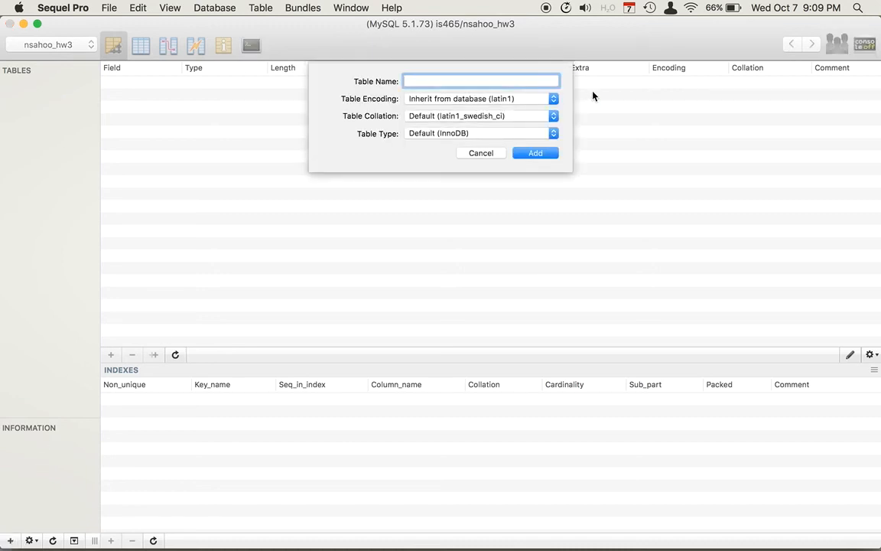
pyautogui.write('test')
pyautogui.press('Return')
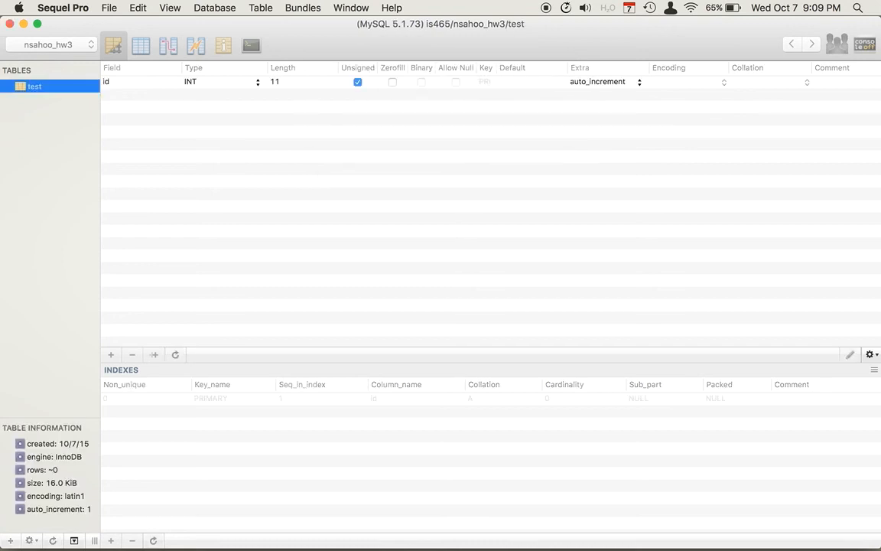
pyautogui.click(147, 85)
pyautogui.click(183, 165)
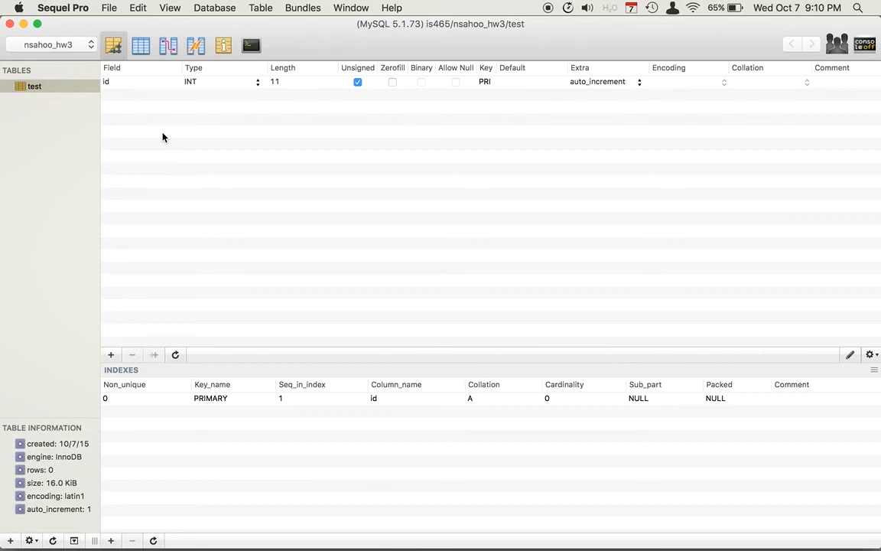
pyautogui.click(203, 13)
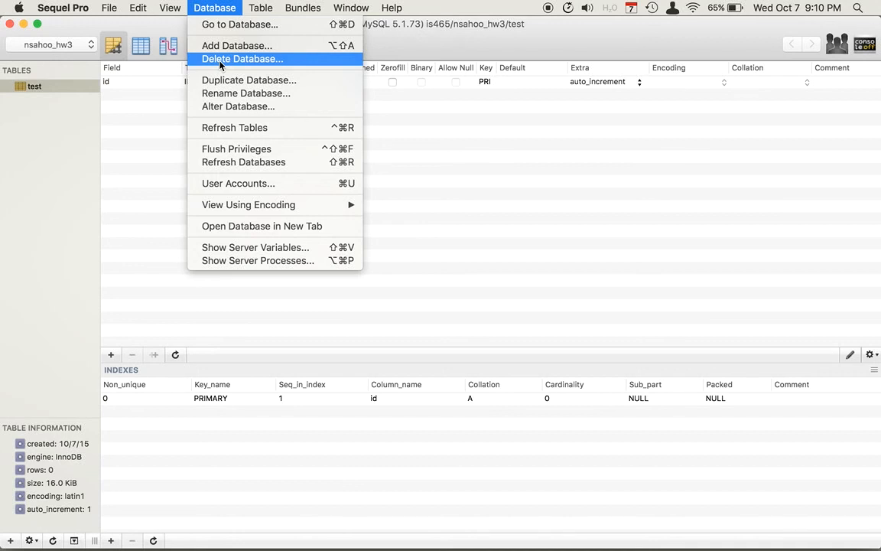
pyautogui.click(529, 218)
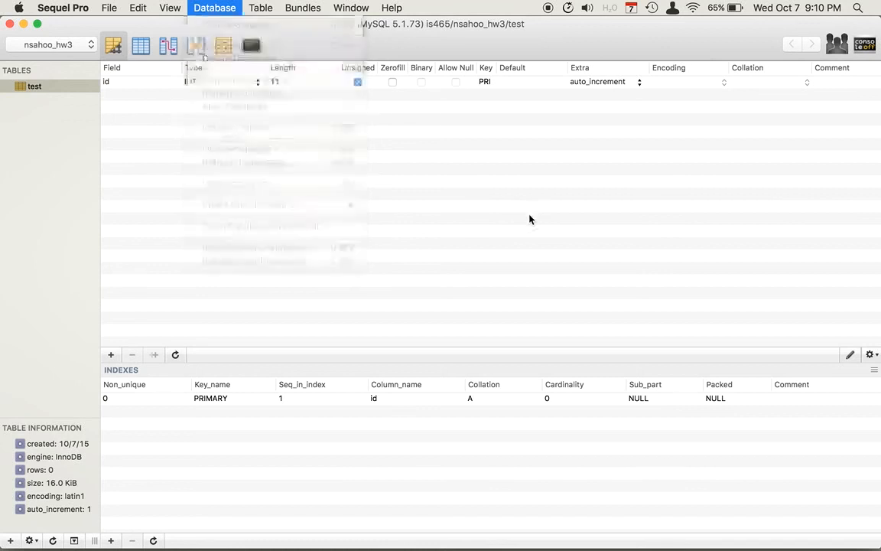